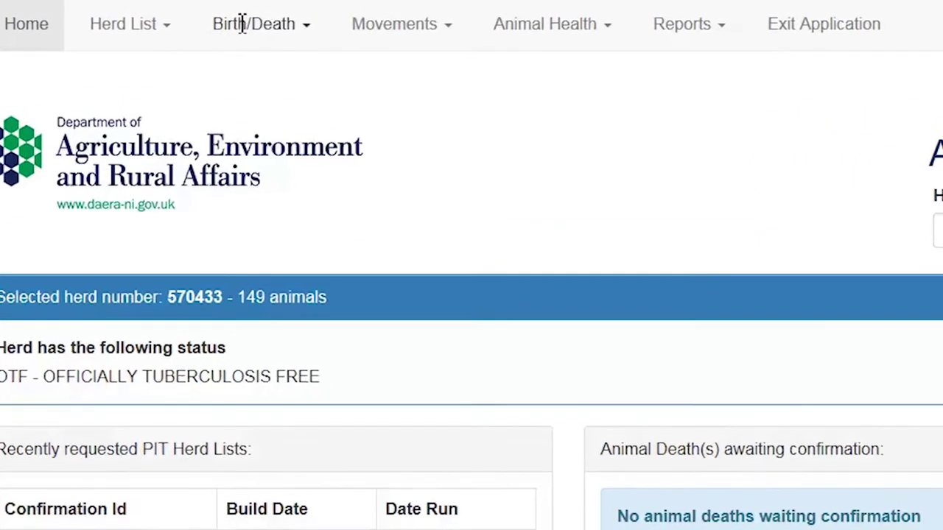
# Open the Notify Birth form from the Birth/Death menu
pyautogui.click(219, 15)
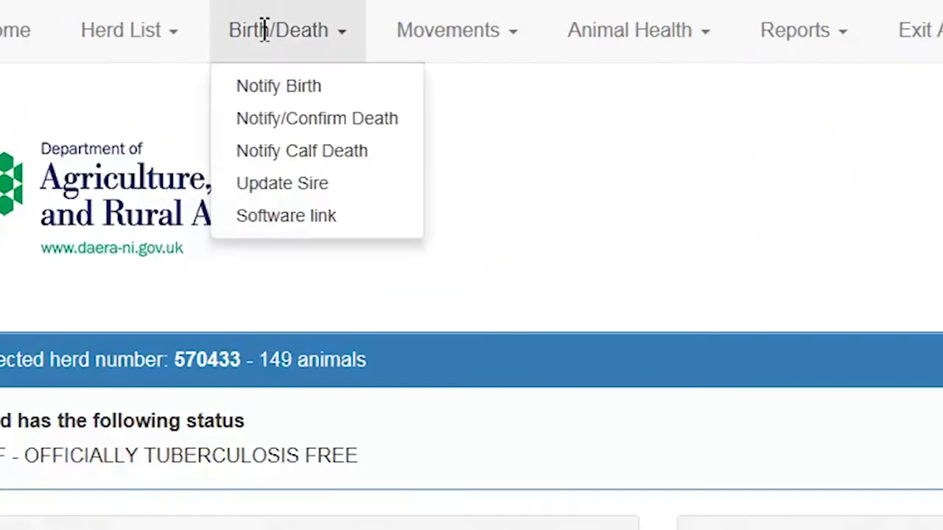
pyautogui.click(280, 85)
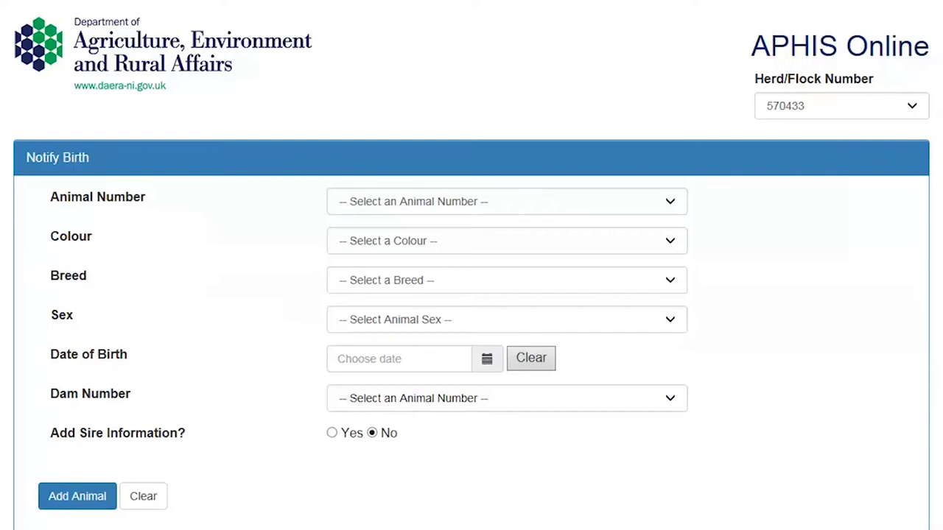
pyautogui.click(675, 211)
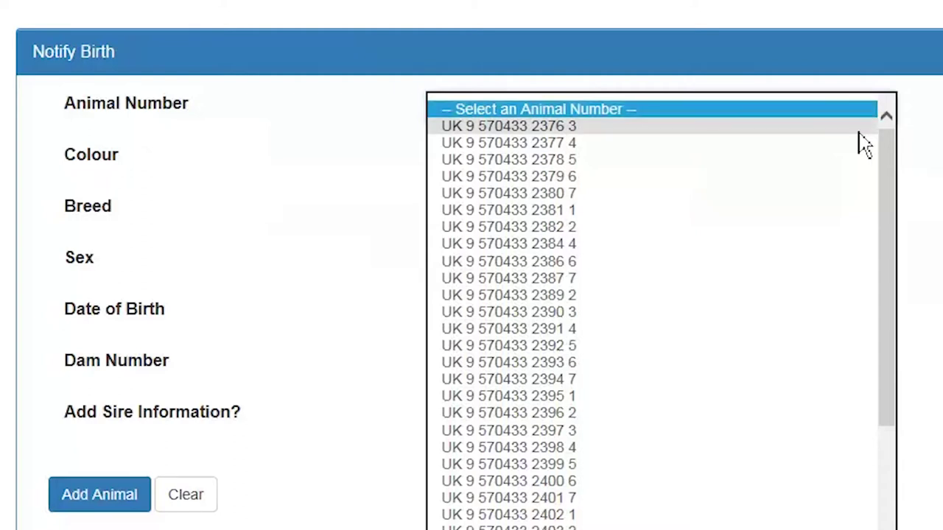
pyautogui.click(859, 131)
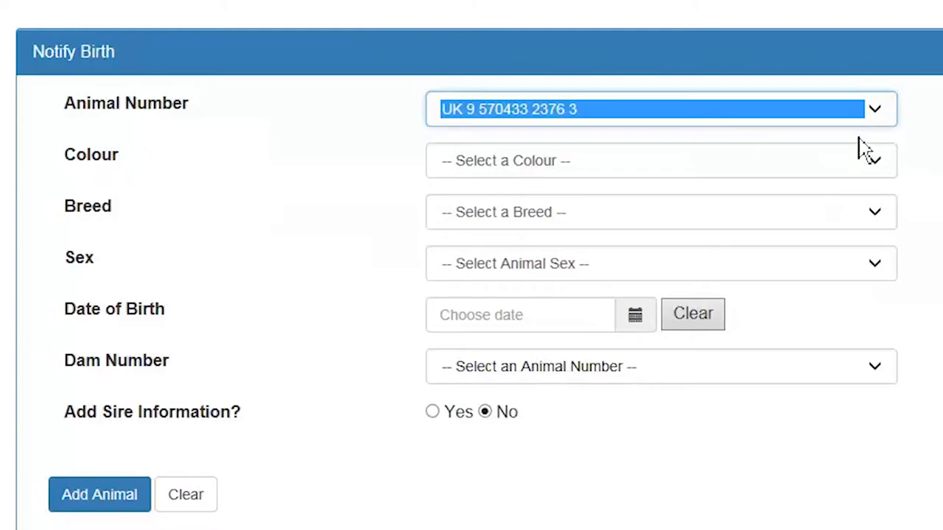
pyautogui.click(875, 168)
pyautogui.click(859, 180)
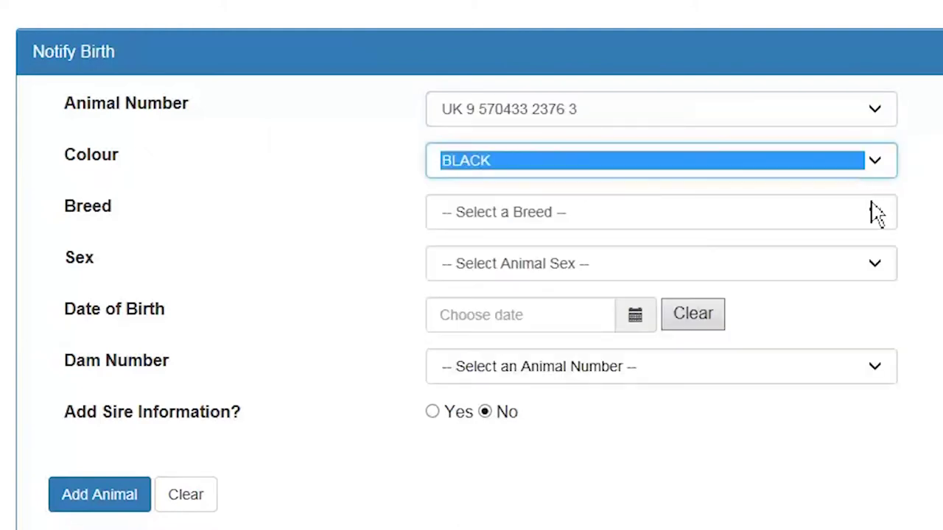
pyautogui.click(875, 216)
pyautogui.click(848, 231)
pyautogui.click(876, 269)
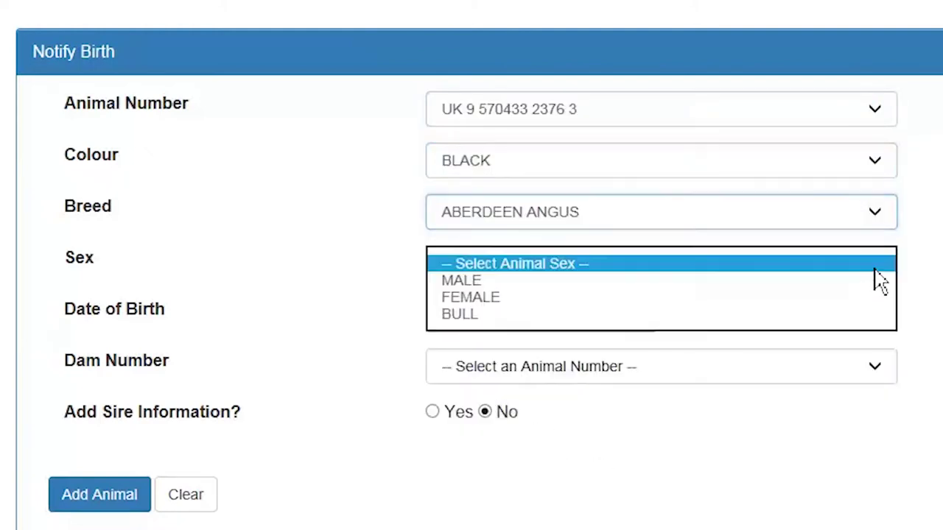
pyautogui.click(766, 298)
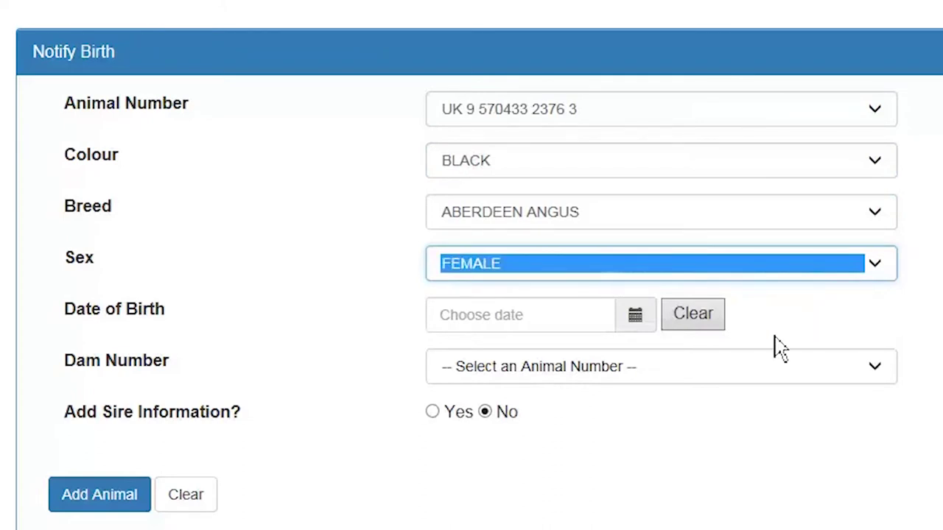
pyautogui.click(638, 315)
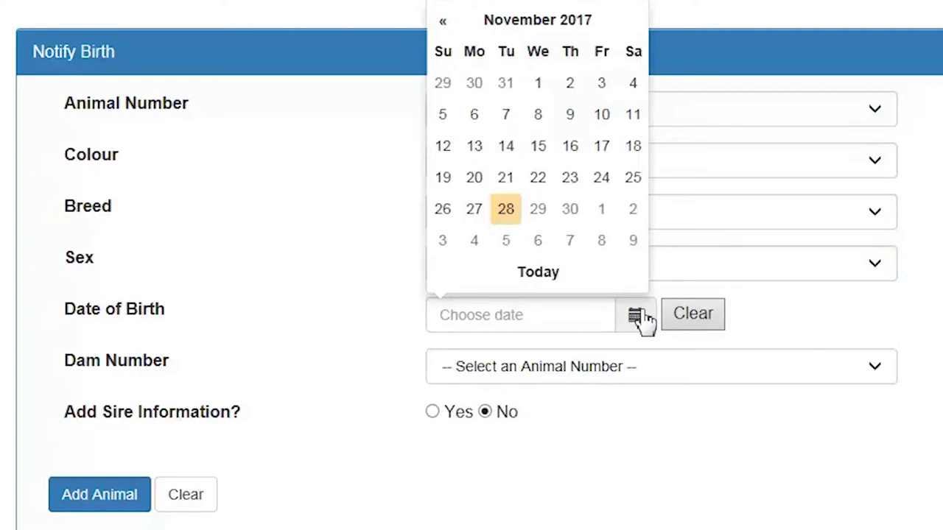
pyautogui.click(444, 211)
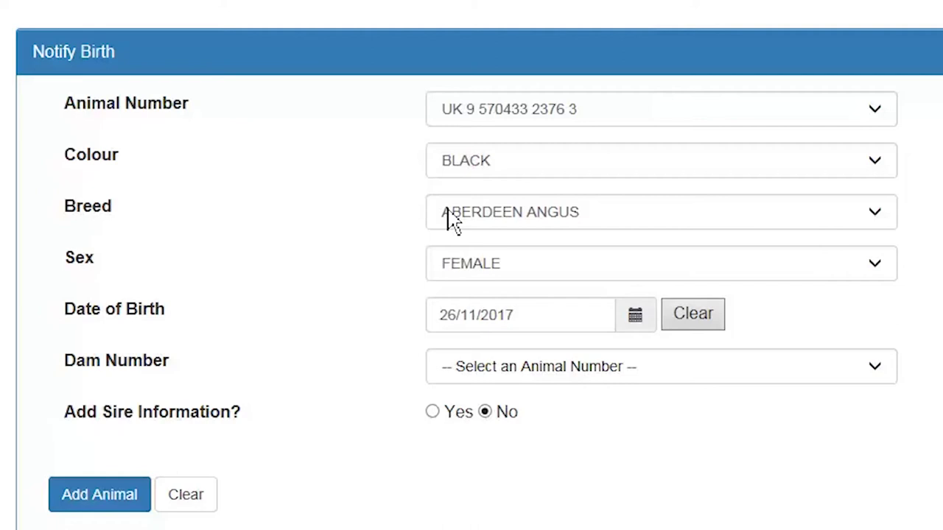
pyautogui.click(884, 381)
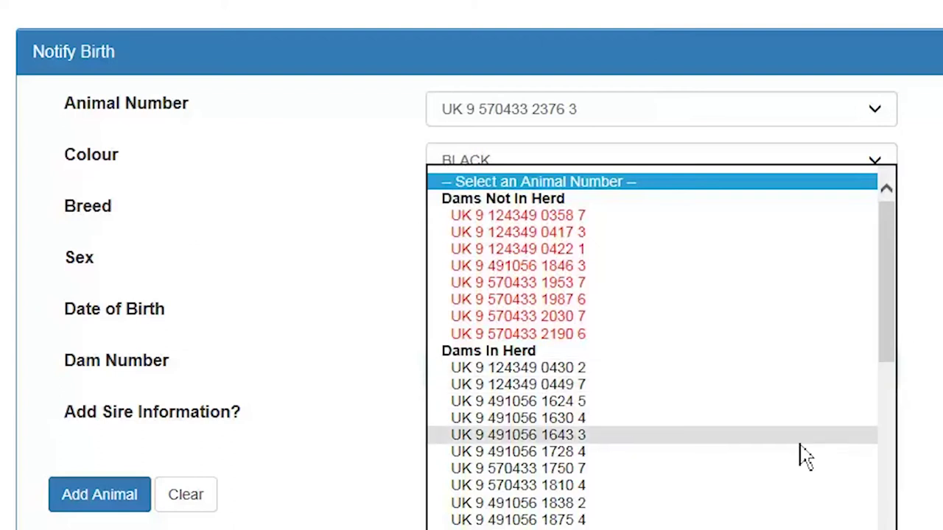
pyautogui.click(517, 529)
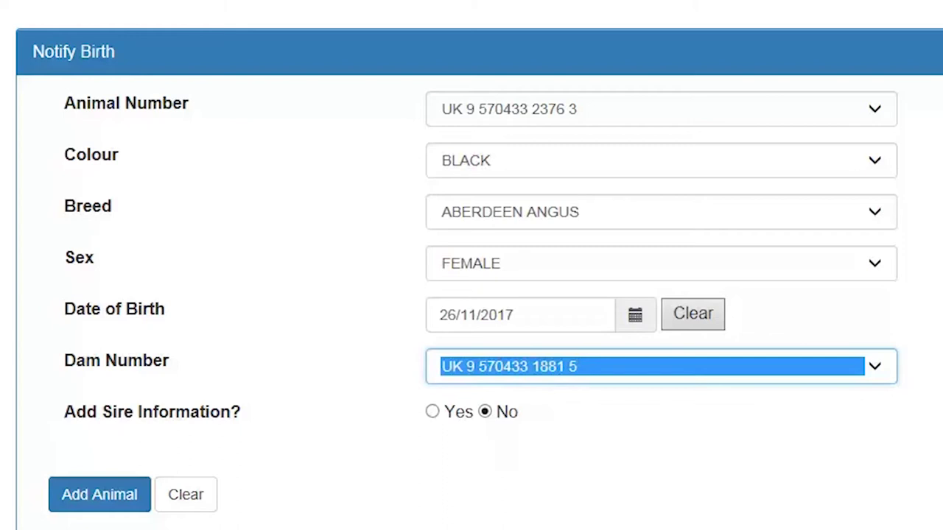
pyautogui.click(433, 413)
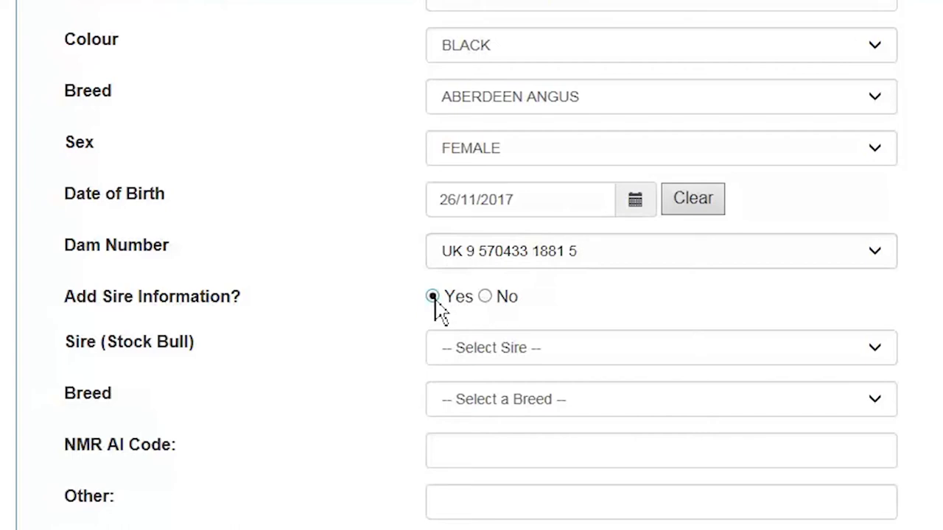
pyautogui.click(868, 352)
pyautogui.click(849, 369)
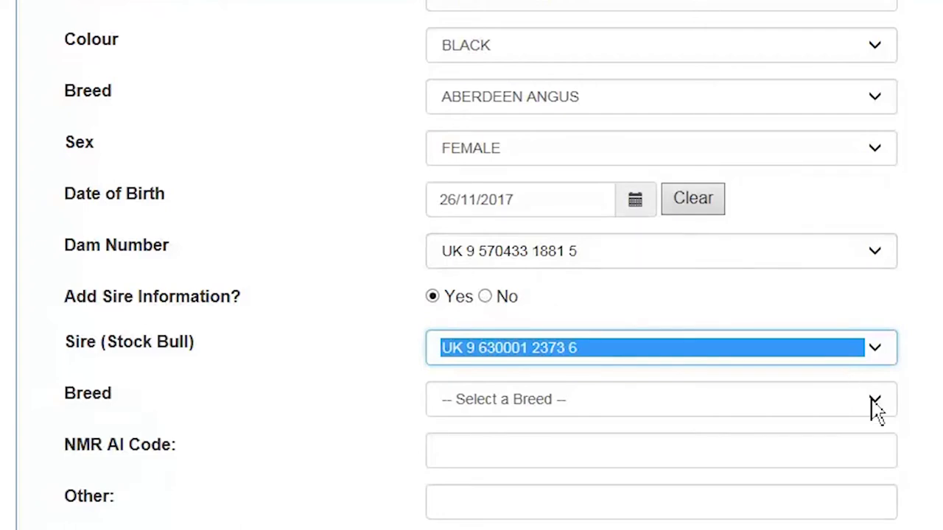
pyautogui.click(877, 409)
pyautogui.click(673, 116)
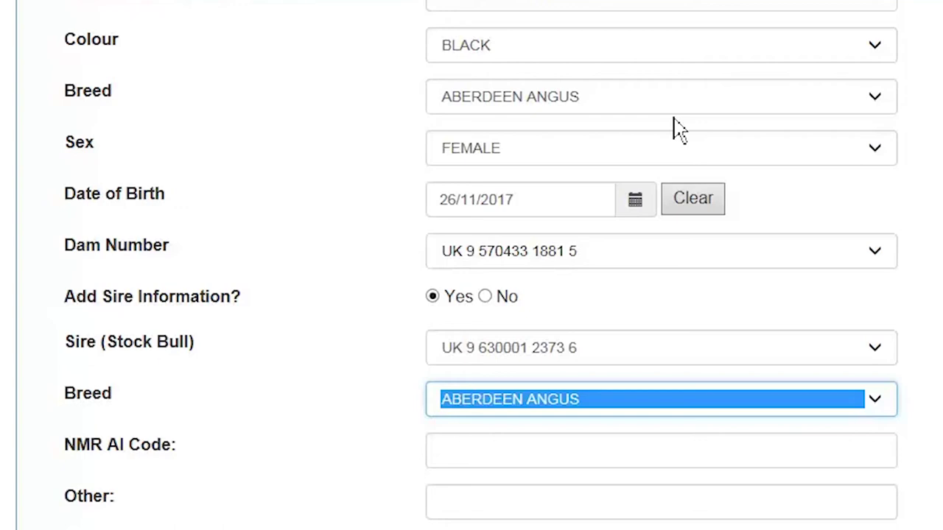
pyautogui.click(497, 454)
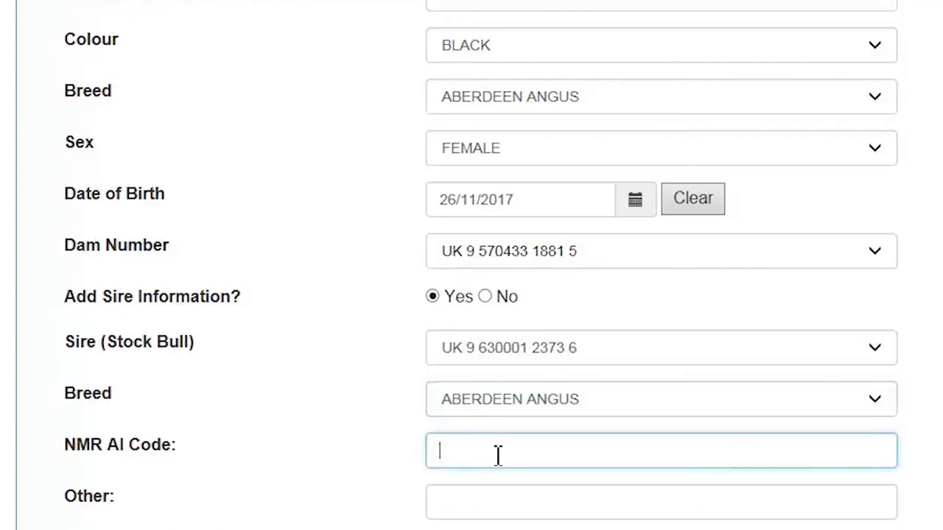
pyautogui.write('123456')
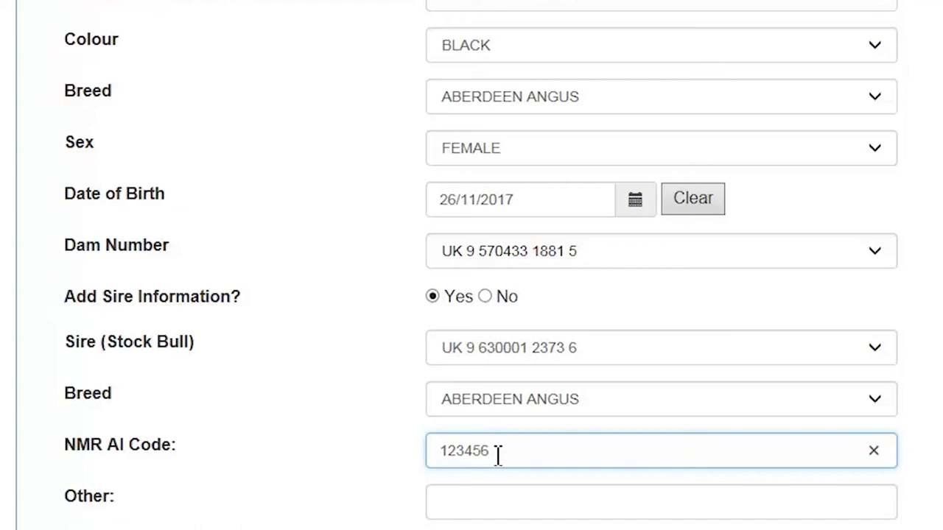
pyautogui.click(460, 507)
pyautogui.write('Mr Bull')
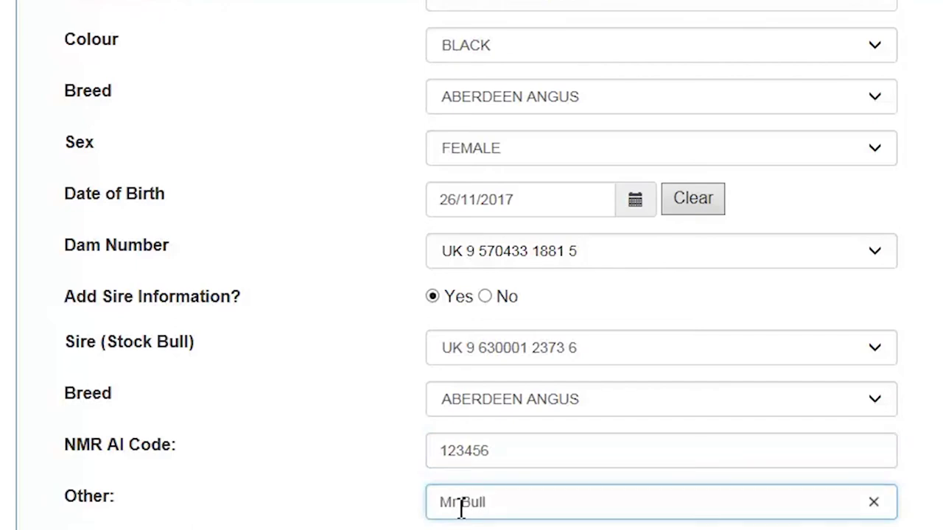
pyautogui.scroll(-5, 471, 265)
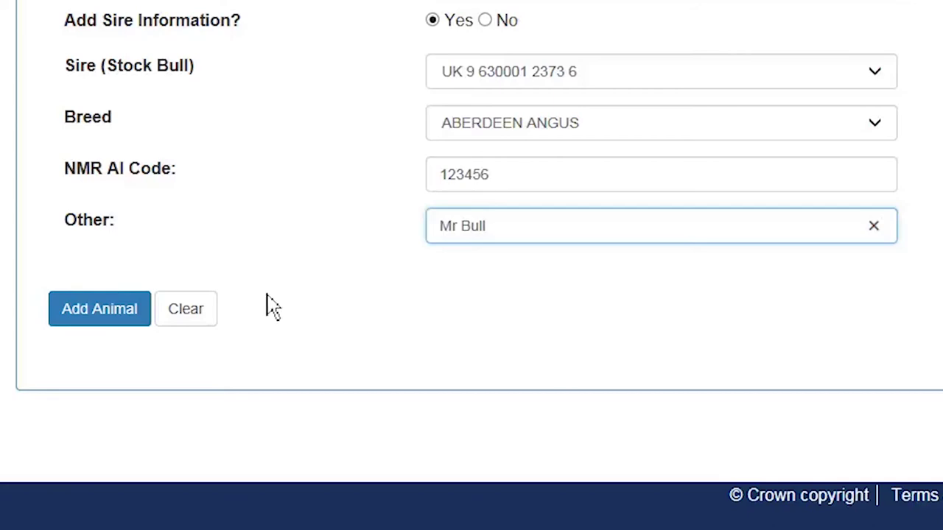
pyautogui.click(127, 323)
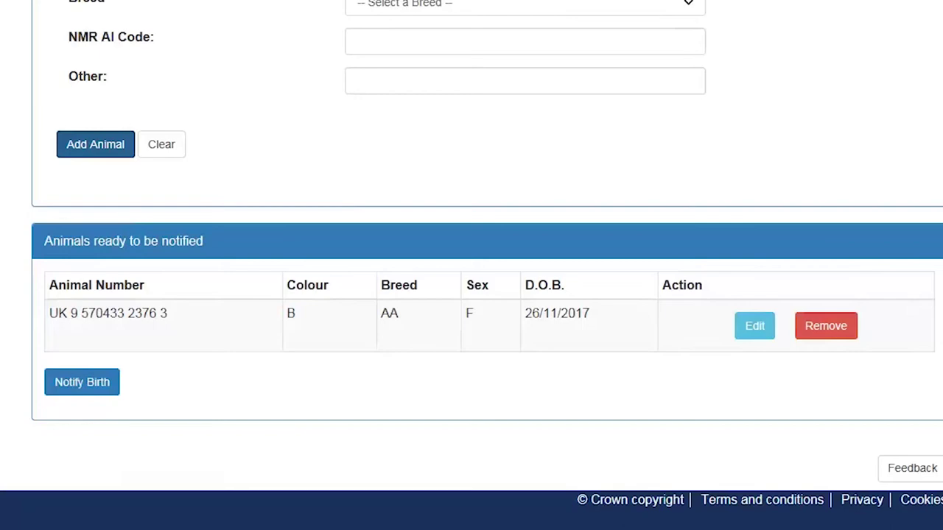
pyautogui.scroll(5, 667, 109)
pyautogui.click(667, 104)
pyautogui.click(678, 115)
pyautogui.click(690, 142)
pyautogui.click(692, 152)
pyautogui.click(689, 181)
pyautogui.click(659, 205)
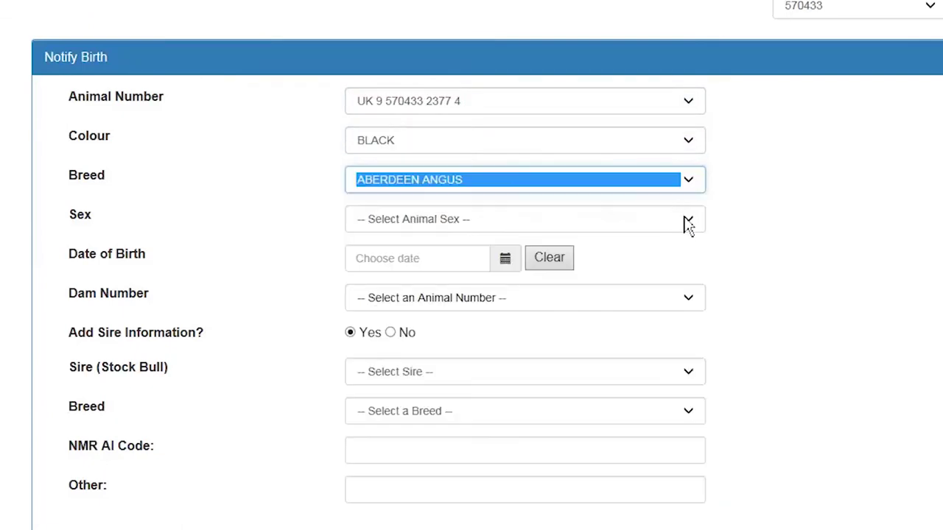
pyautogui.click(687, 224)
pyautogui.click(587, 243)
pyautogui.click(505, 257)
pyautogui.click(359, 181)
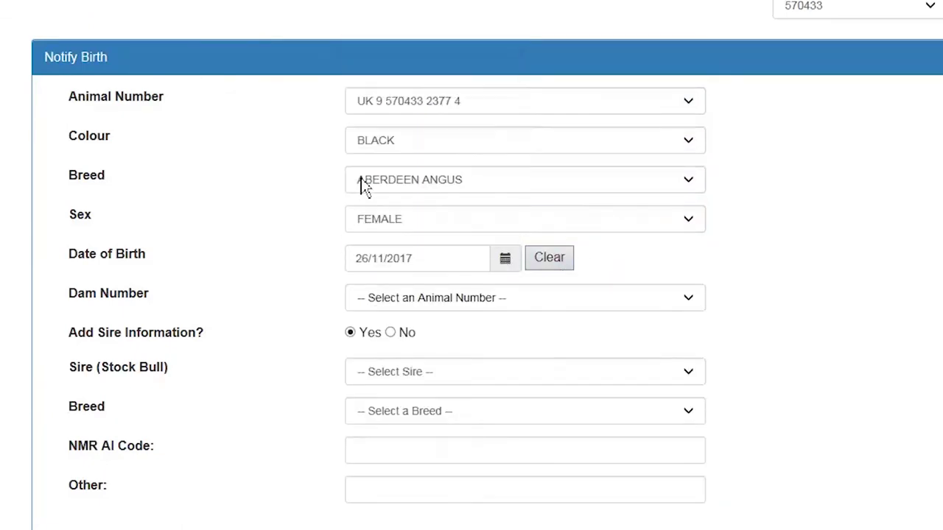
pyautogui.click(684, 304)
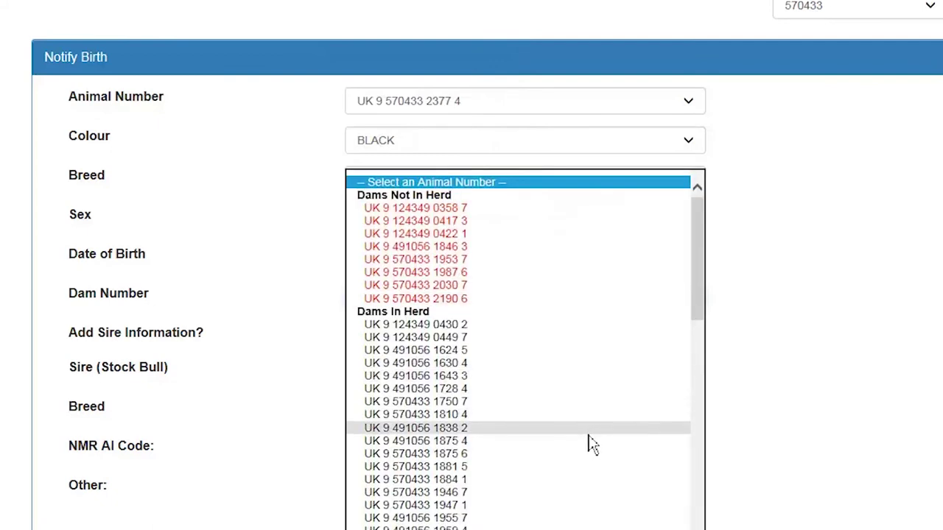
pyautogui.click(586, 440)
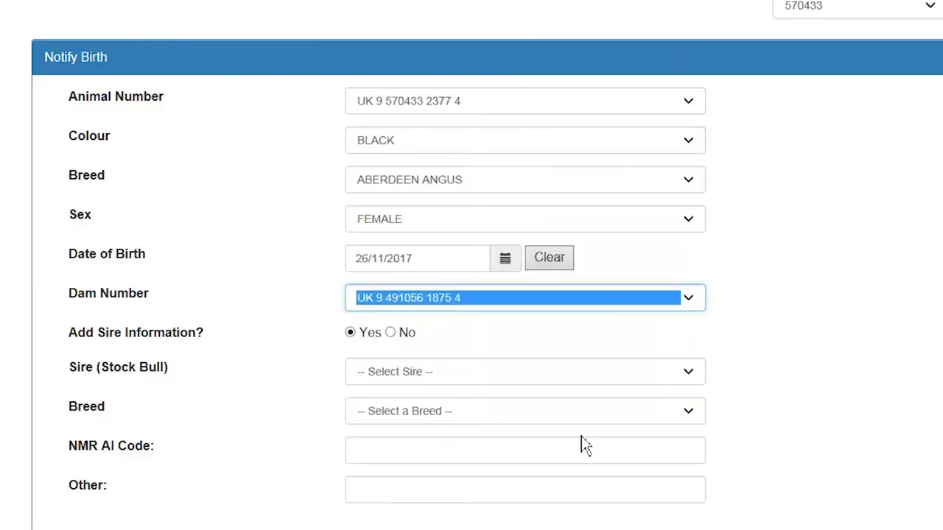
pyautogui.click(391, 335)
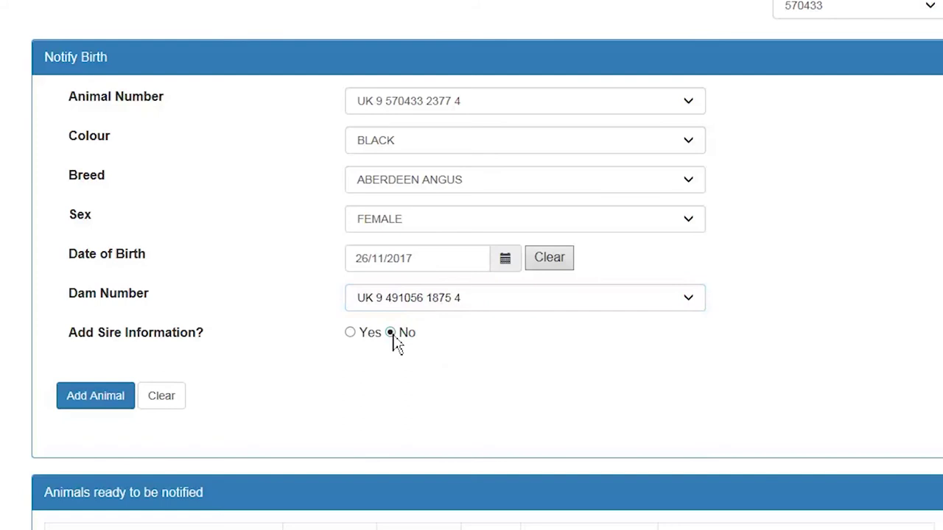
pyautogui.click(95, 401)
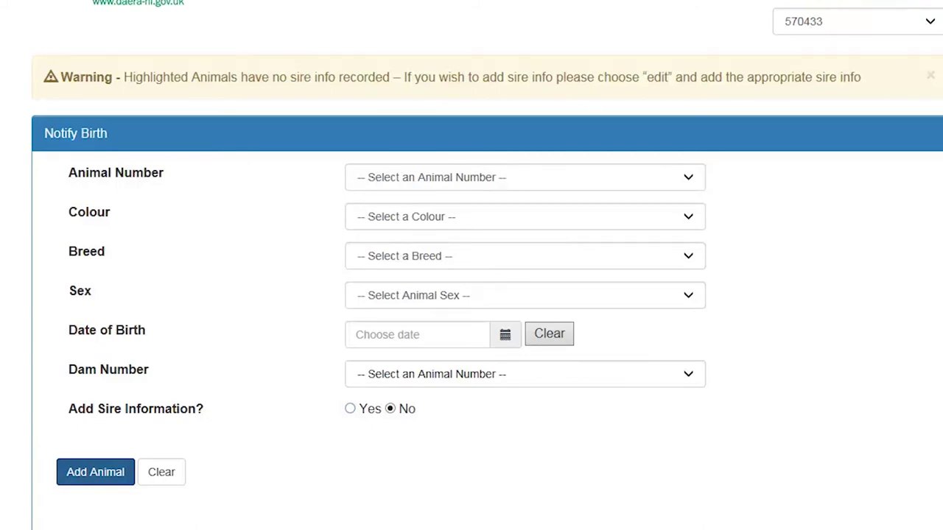
pyautogui.scroll(-5, 472, 266)
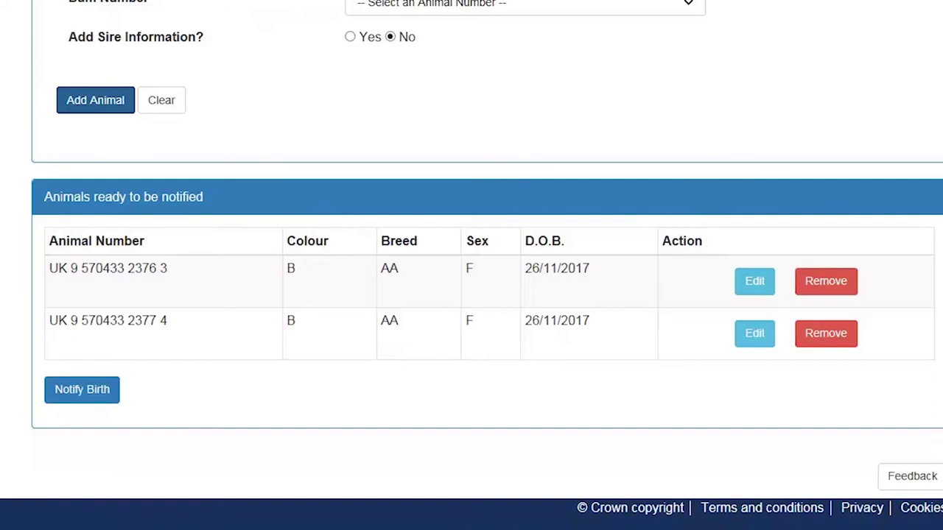
pyautogui.click(104, 392)
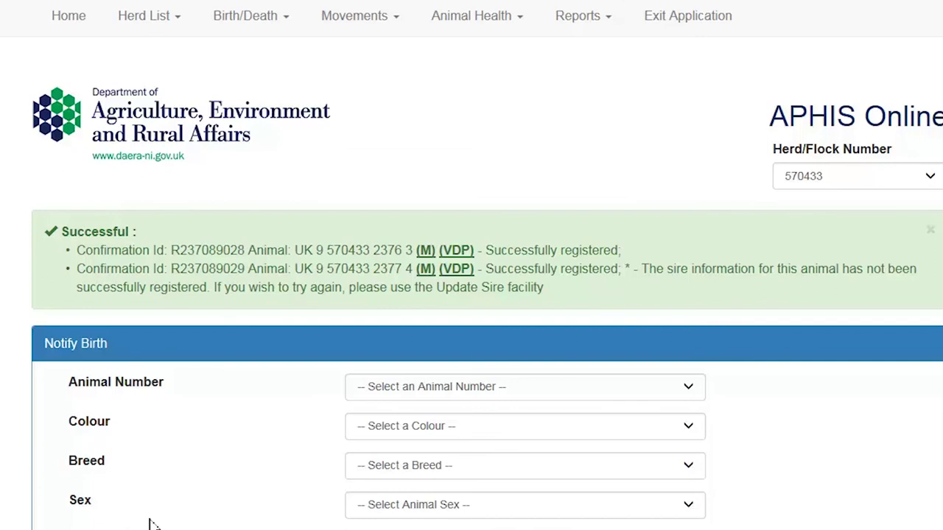
# Exit the application and continue with logout from the End Of Session Summary
pyautogui.click(680, 18)
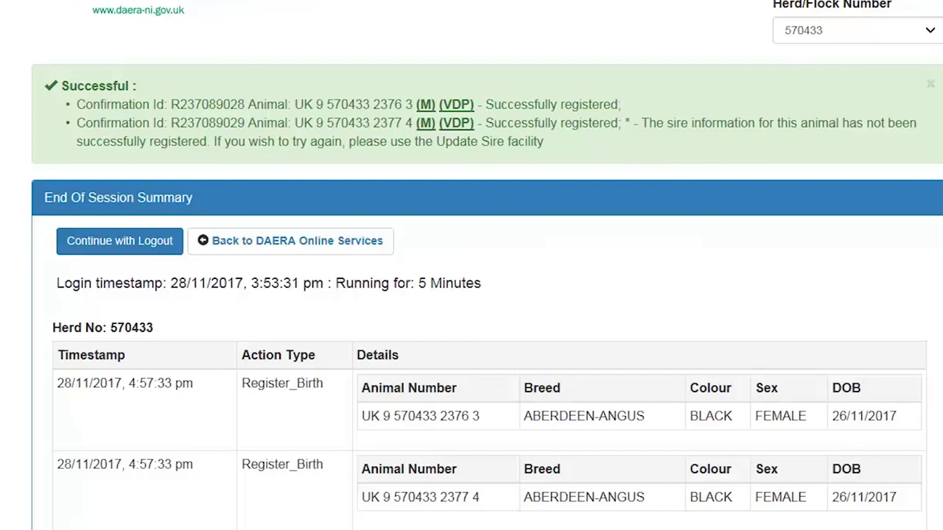
pyautogui.click(157, 248)
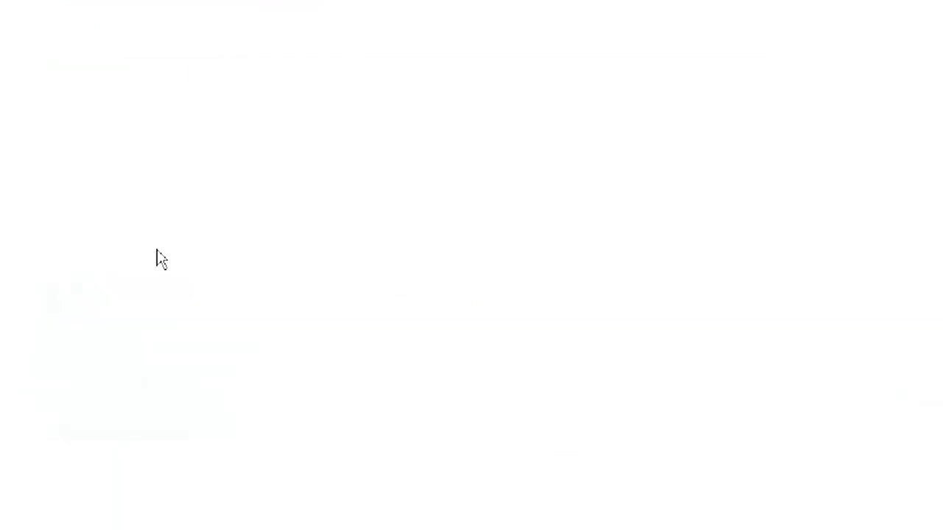